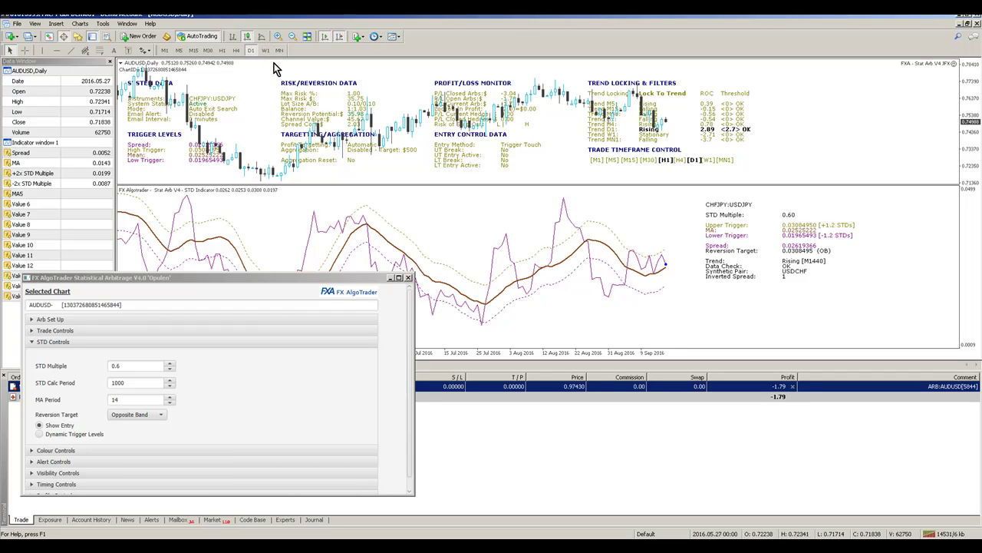
- Switch the AUDUSD chart to the M5 timeframe, keeping the Stat Arb panel open
{"action": "left_click", "coordinate": [247, 39]}
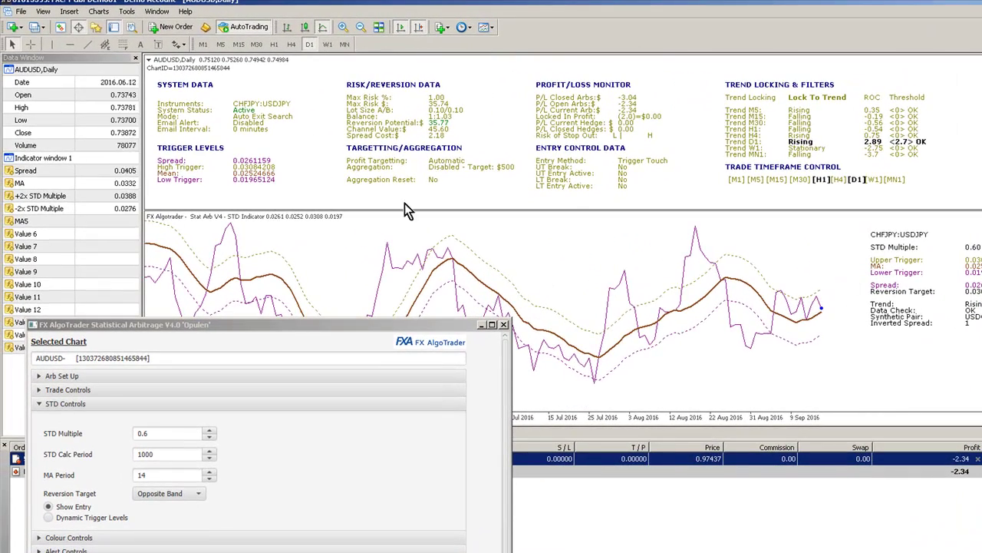
- Put the chart on 5-minute bars and turn on the crosshair to read indicator values
{"action": "left_click", "coordinate": [221, 44]}
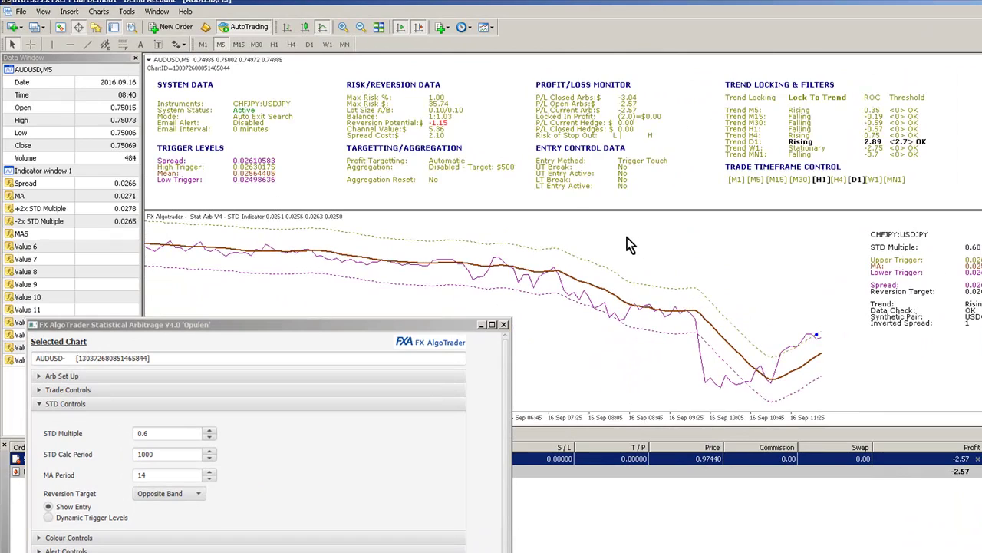
{"action": "left_click", "coordinate": [30, 44]}
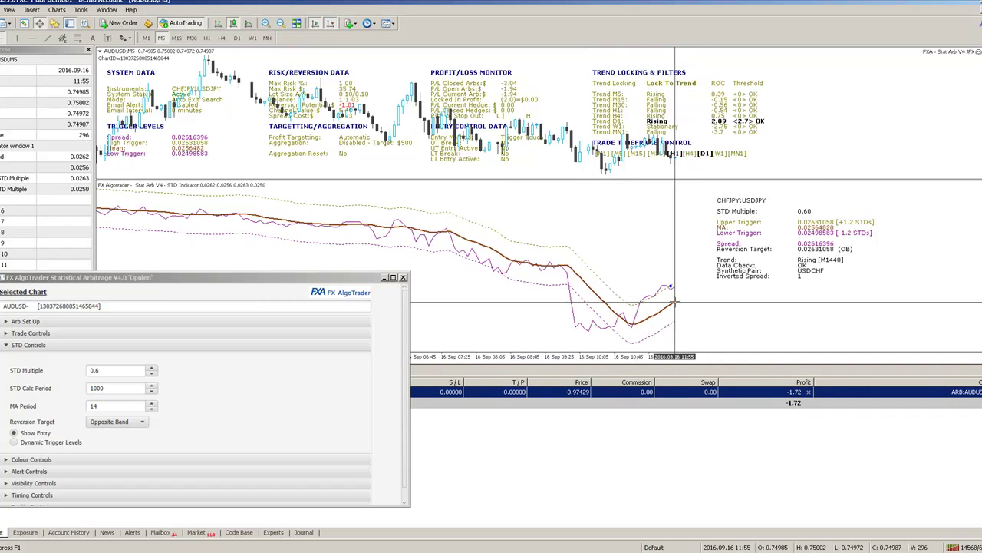
{"action": "mouse_move", "coordinate": [674, 305]}
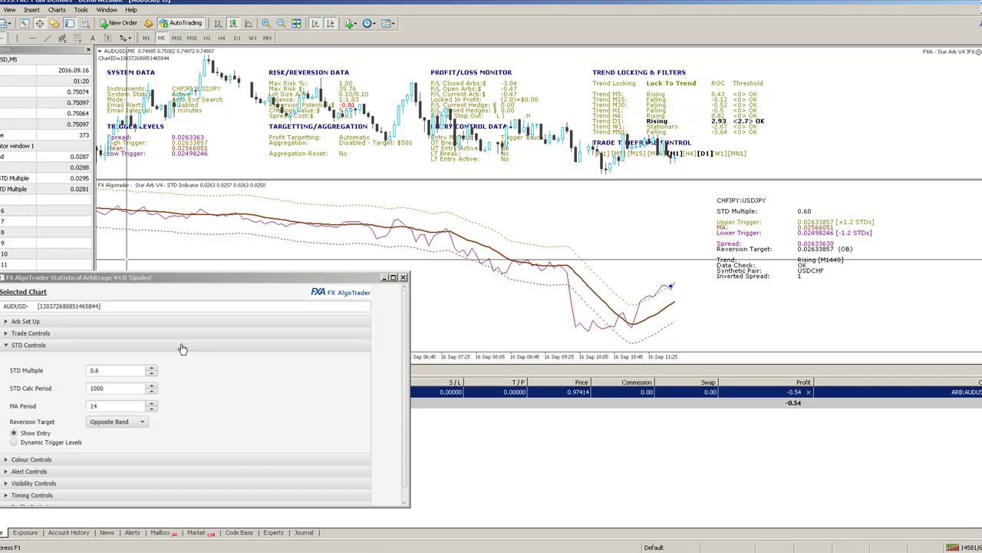
- Launch Windows Calculator and read the spread value at a chart bar
{"action": "key", "text": "super"}
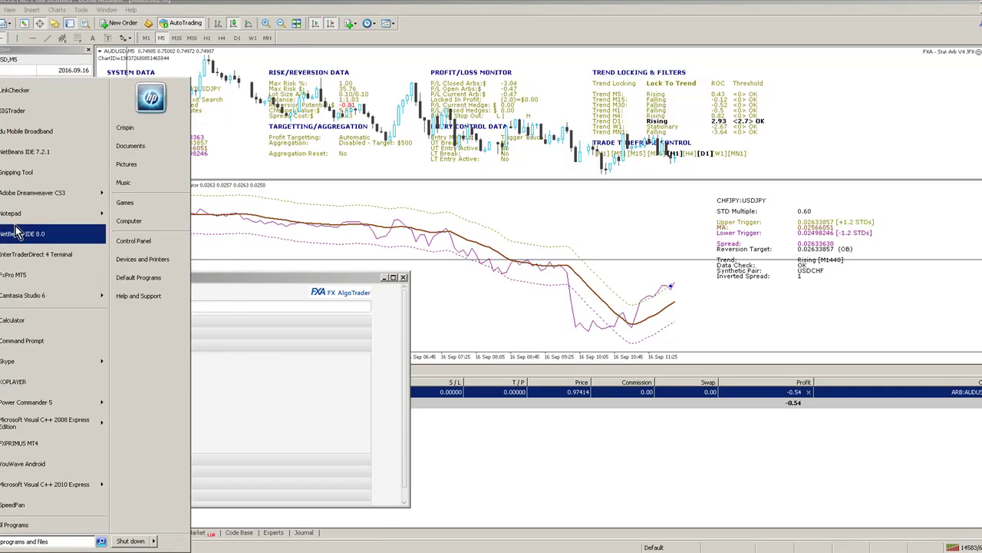
{"action": "left_click", "coordinate": [12, 326]}
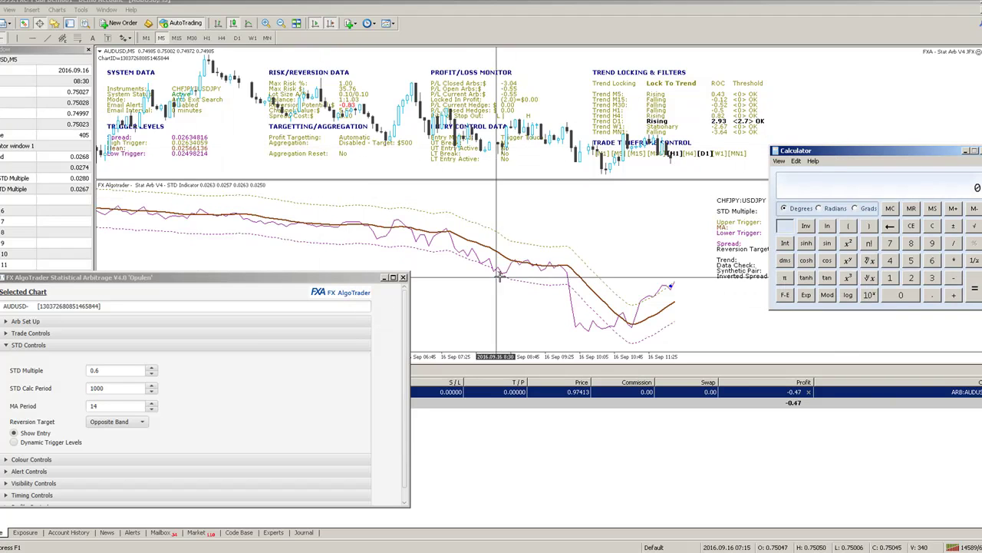
{"action": "left_click", "coordinate": [662, 273]}
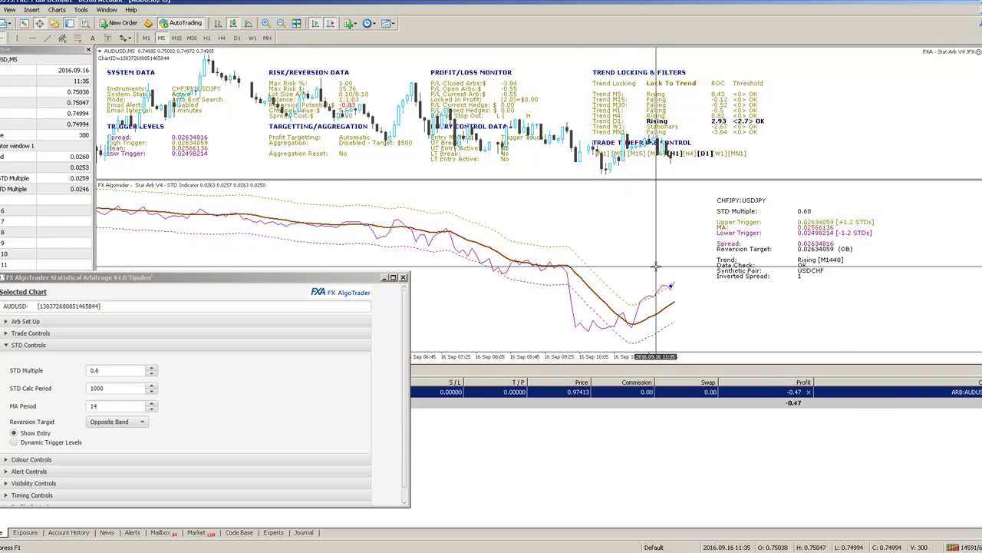
{"action": "key", "text": "alt+Tab"}
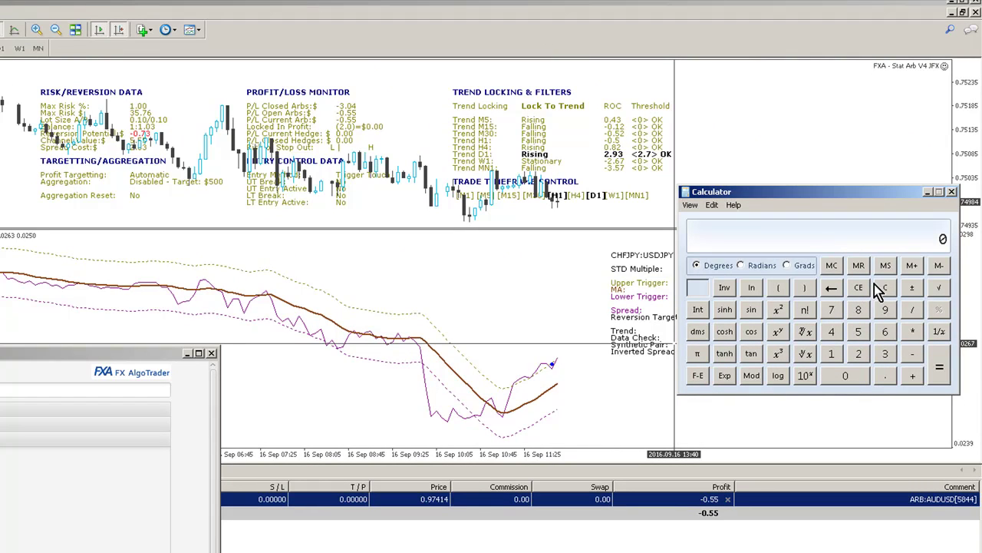
- Compute (0.0257 − 0.0256) ÷ 0.0256 in Calculator, giving 0.00390625
{"action": "type", "text": "257"}
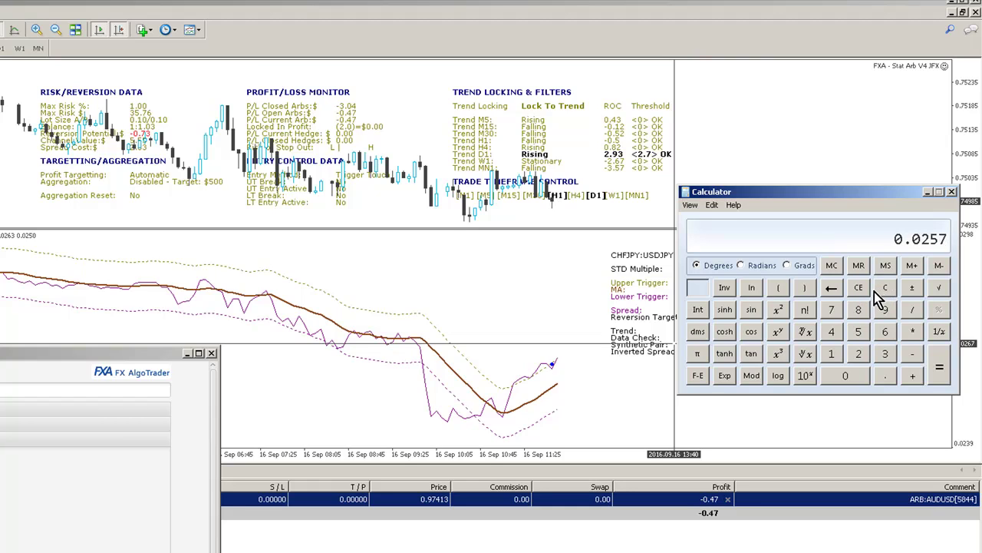
{"action": "key", "text": "minus"}
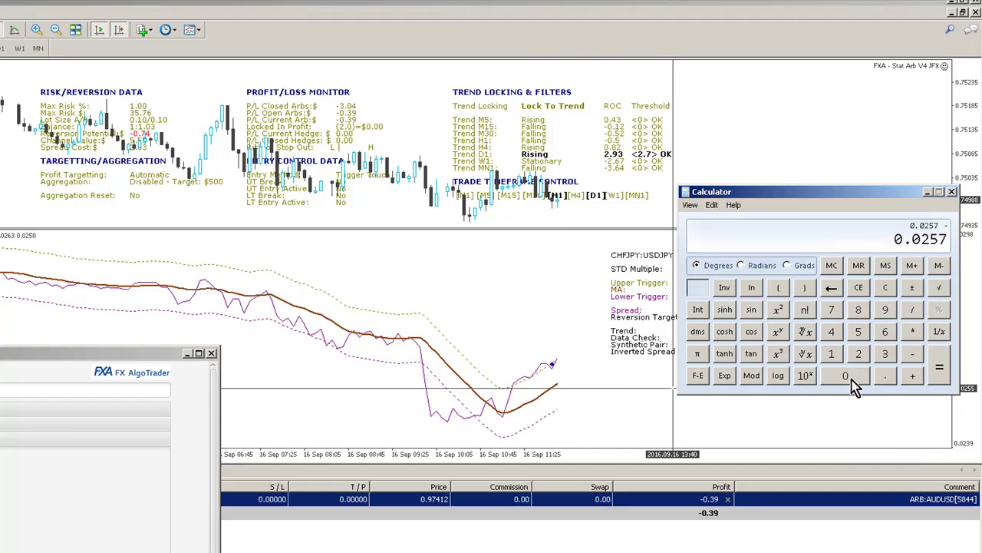
{"action": "type", "text": "0.0"}
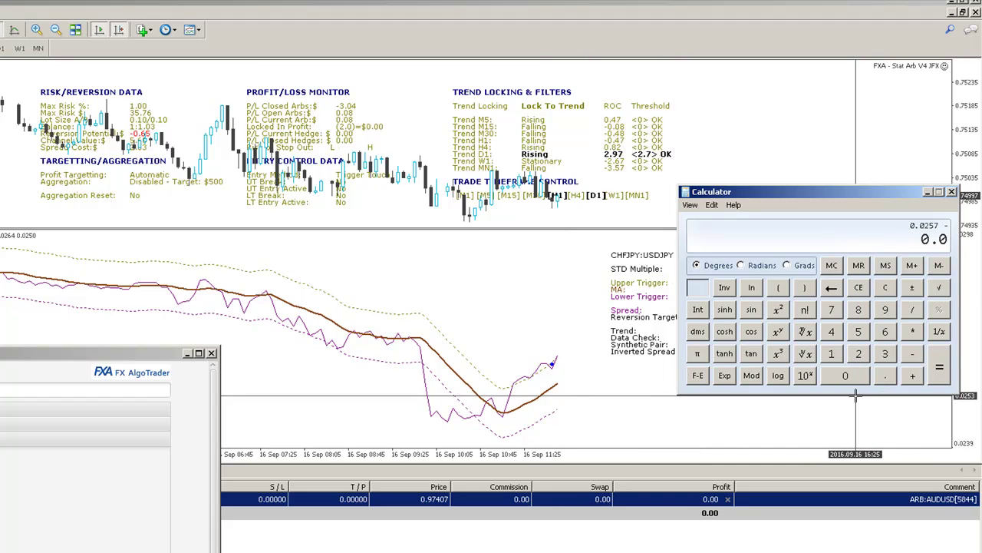
{"action": "type", "text": "256"}
{"action": "key", "text": "Return"}
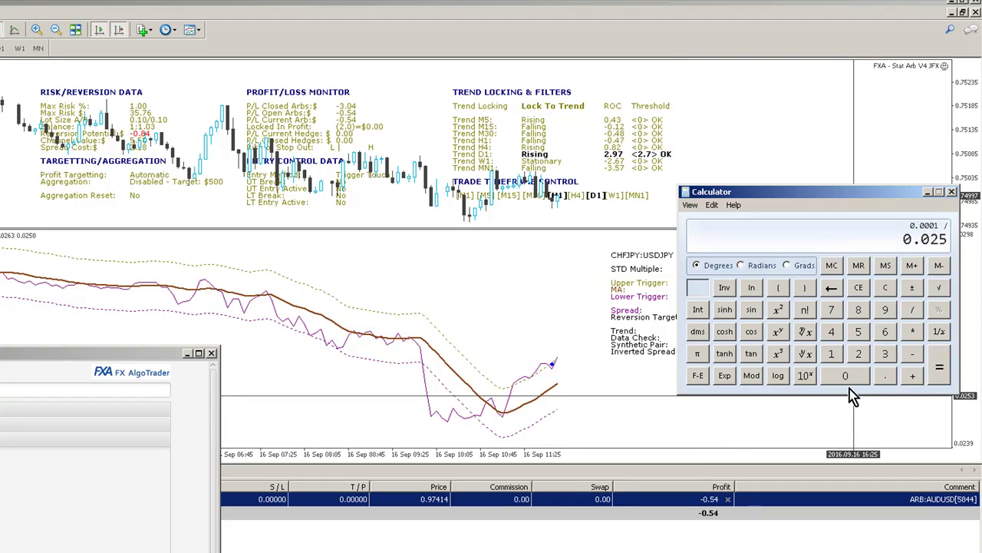
{"action": "type", "text": "/0.0256"}
{"action": "key", "text": "Return"}
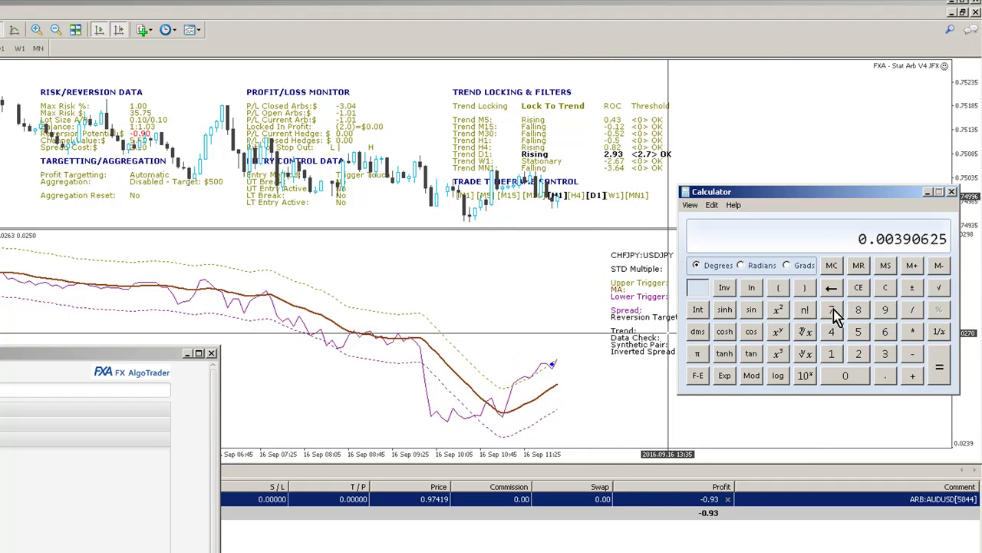
- Close Calculator and return the AUDUSD chart to D1 bars
{"action": "left_click", "coordinate": [952, 191]}
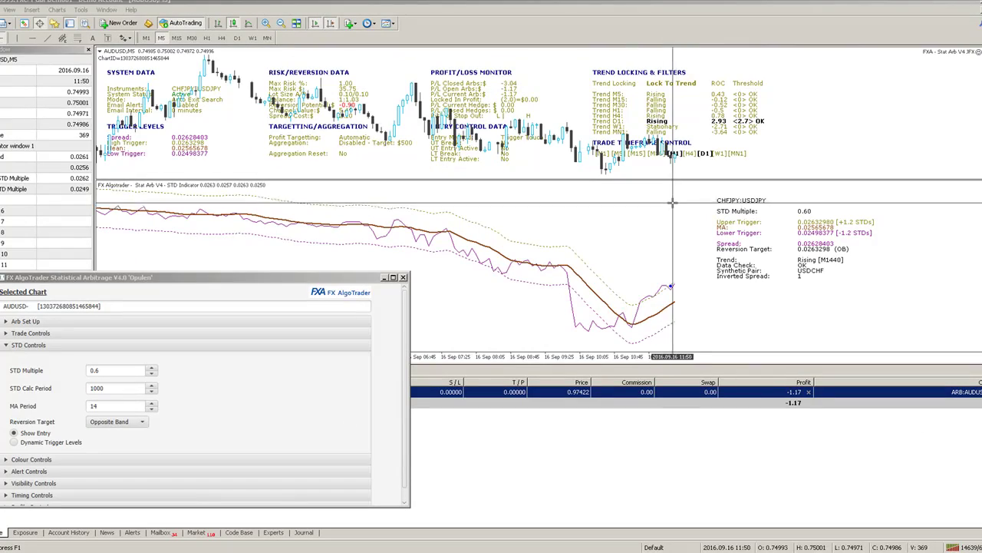
{"action": "left_click", "coordinate": [236, 37]}
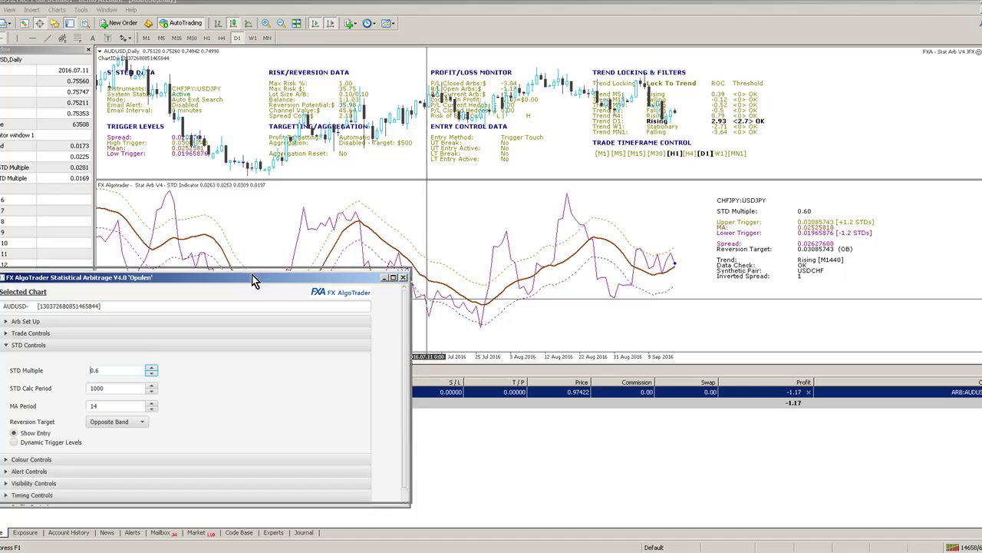
- Move the Stat Arb dialog up, expand Trade Controls, and lower the D1 ROC threshold to 0
{"action": "left_click_drag", "start_coordinate": [253, 279], "coordinate": [272, 220]}
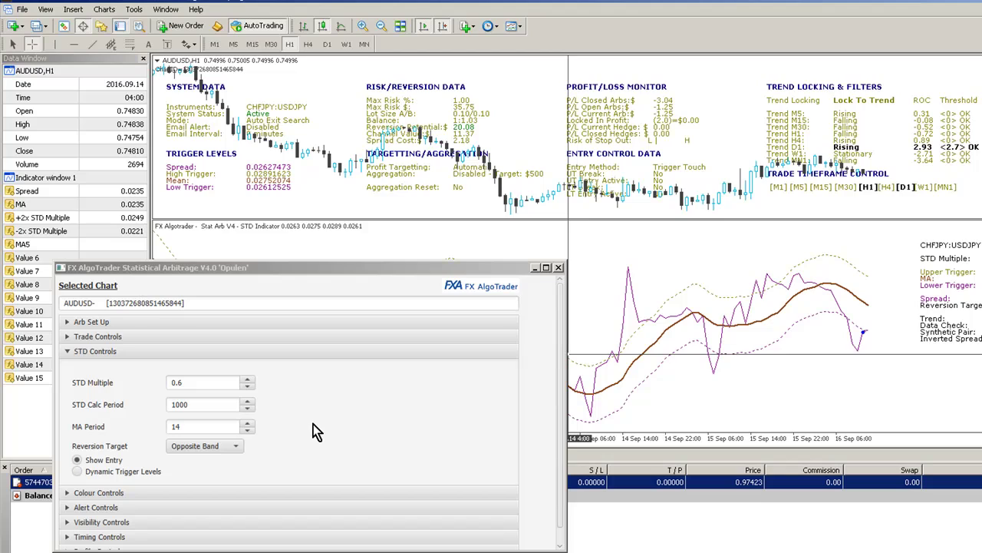
{"action": "left_click", "coordinate": [115, 336]}
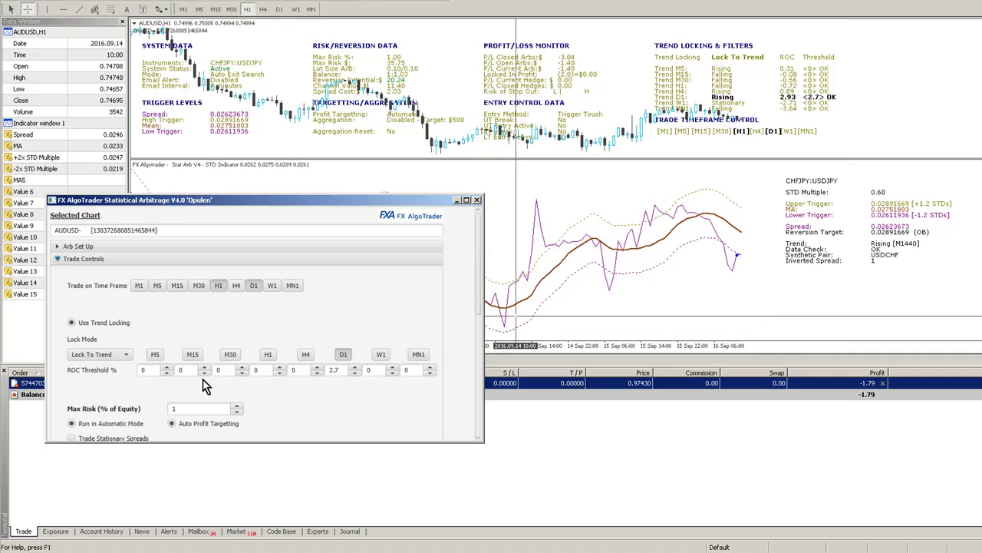
{"action": "left_click", "coordinate": [355, 374]}
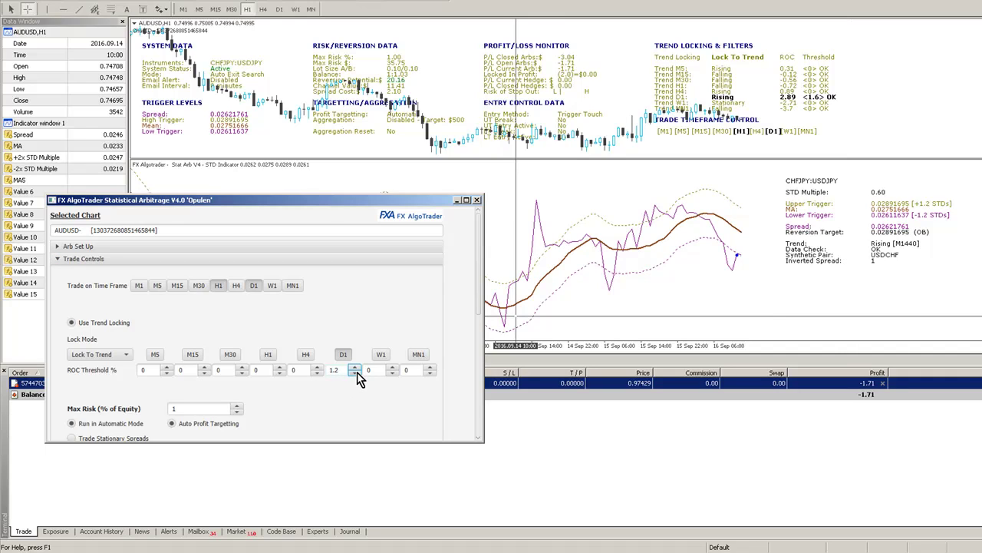
{"action": "left_click", "coordinate": [356, 374]}
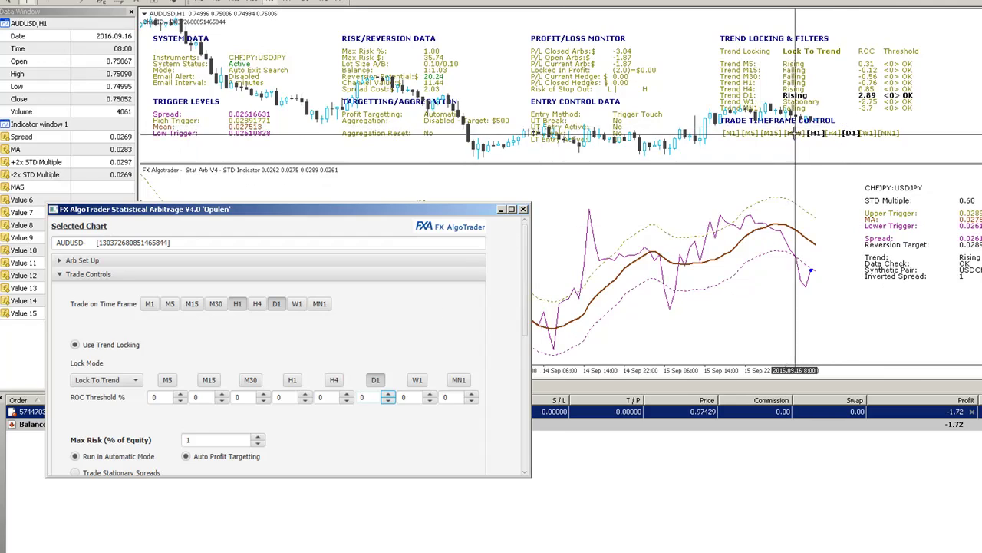
- Raise the D1 ROC threshold step by step from 0.1 up to 2.8
{"action": "left_click", "coordinate": [386, 393]}
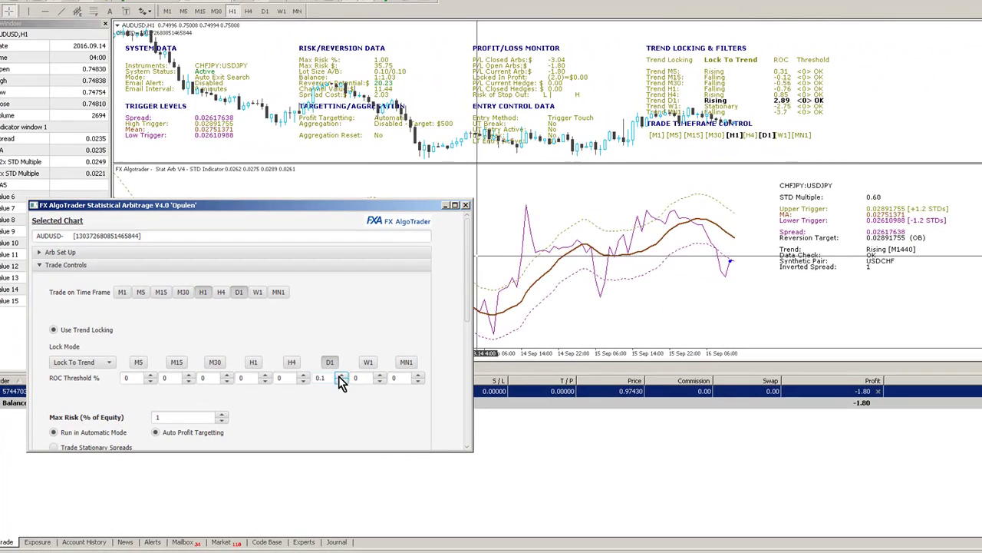
{"action": "left_click", "coordinate": [341, 375]}
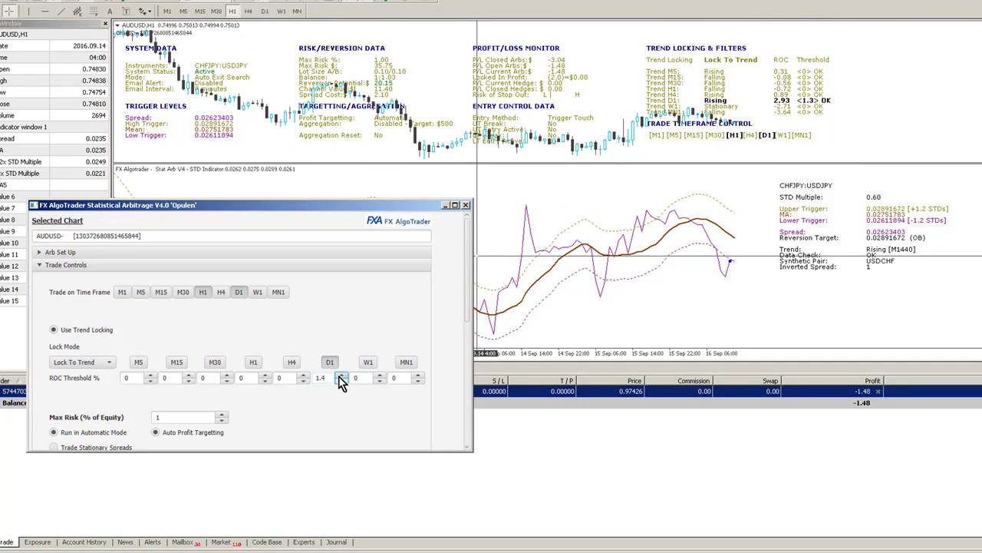
{"action": "left_click", "coordinate": [340, 375]}
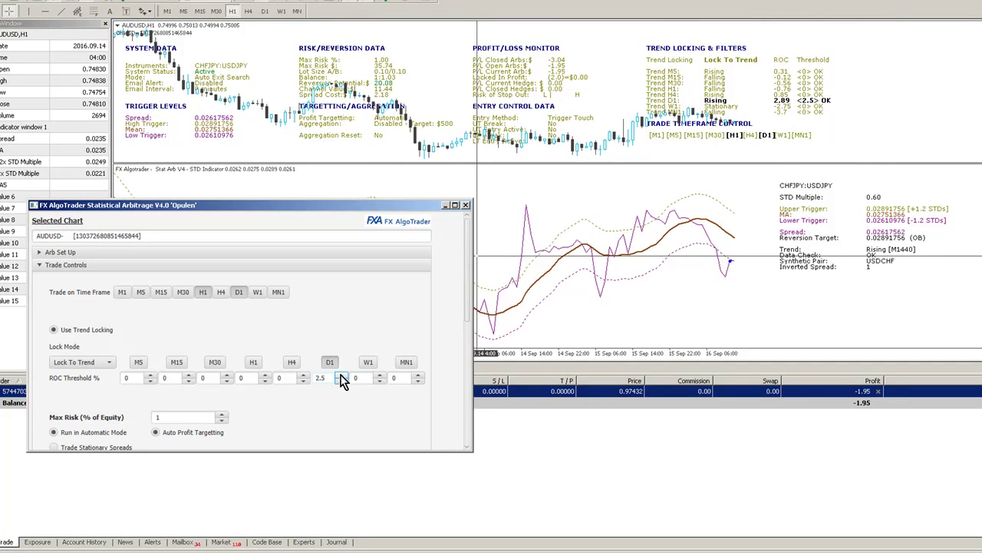
{"action": "left_click", "coordinate": [340, 375]}
{"action": "left_click", "coordinate": [342, 376]}
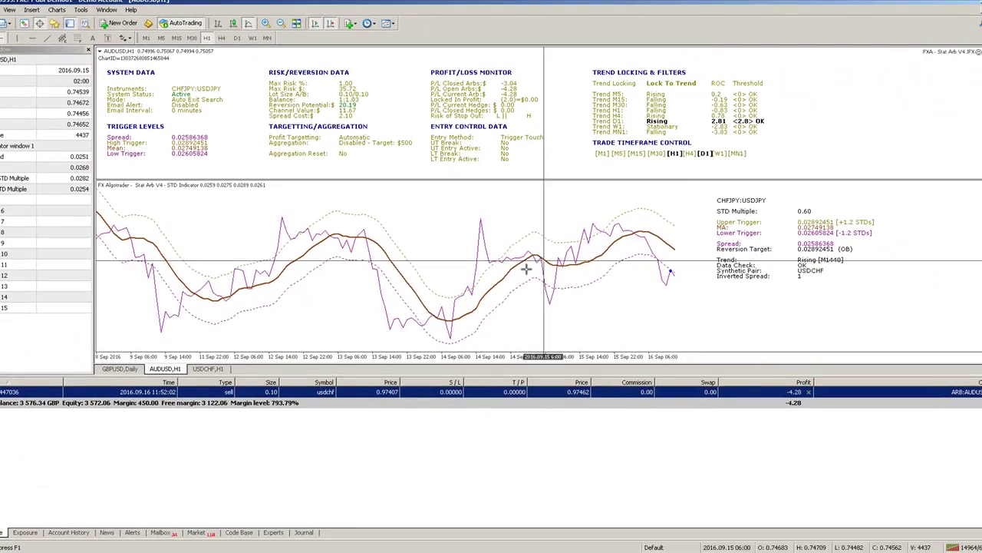
- Reopen the Stat Arb settings with F7, enter 45 as the D1 ROC threshold, and lower H4 to 0
{"action": "key", "text": "F7"}
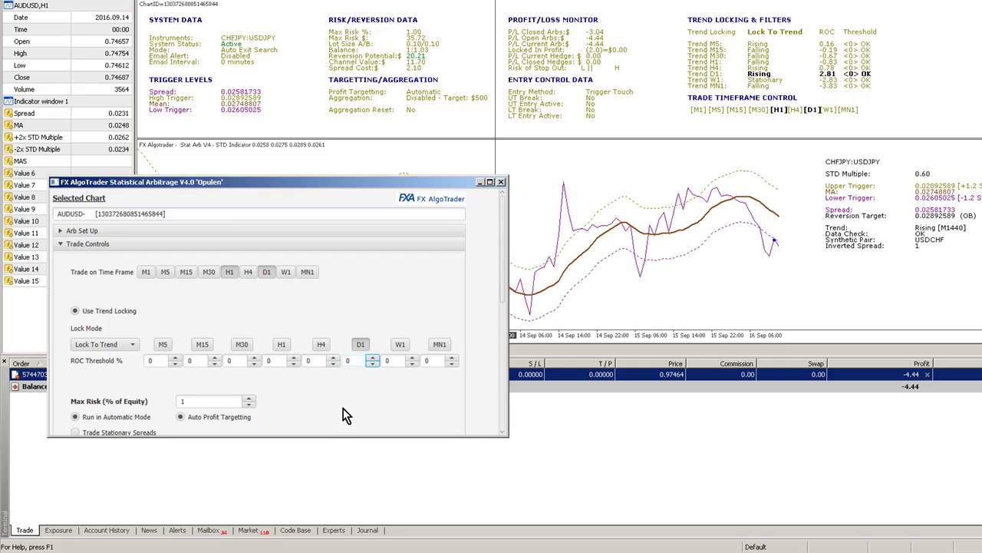
{"action": "double_click", "coordinate": [344, 360]}
{"action": "type", "text": "45"}
{"action": "left_click", "coordinate": [333, 365]}
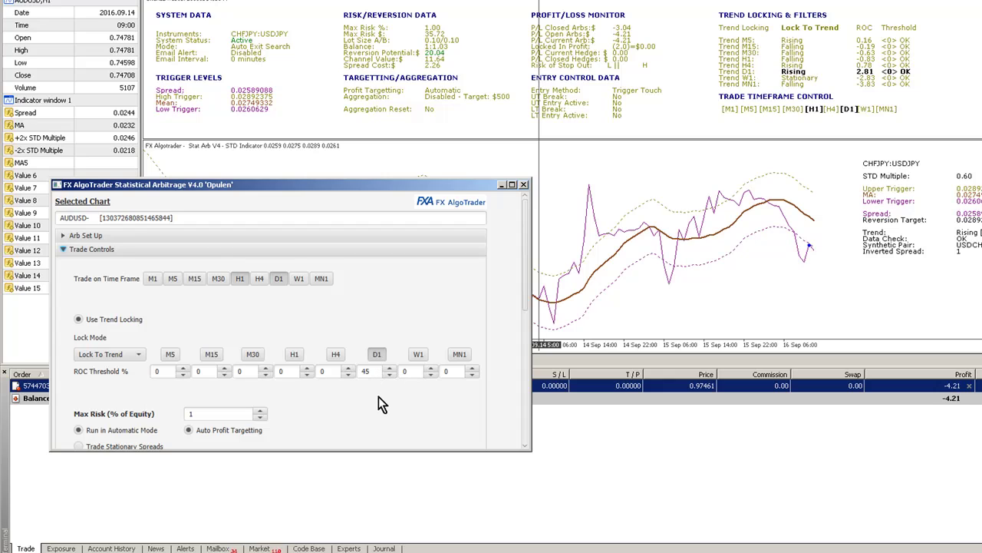
- Set the D1 ROC threshold to 7 and raise the M30 threshold to 0.1
{"action": "double_click", "coordinate": [370, 376]}
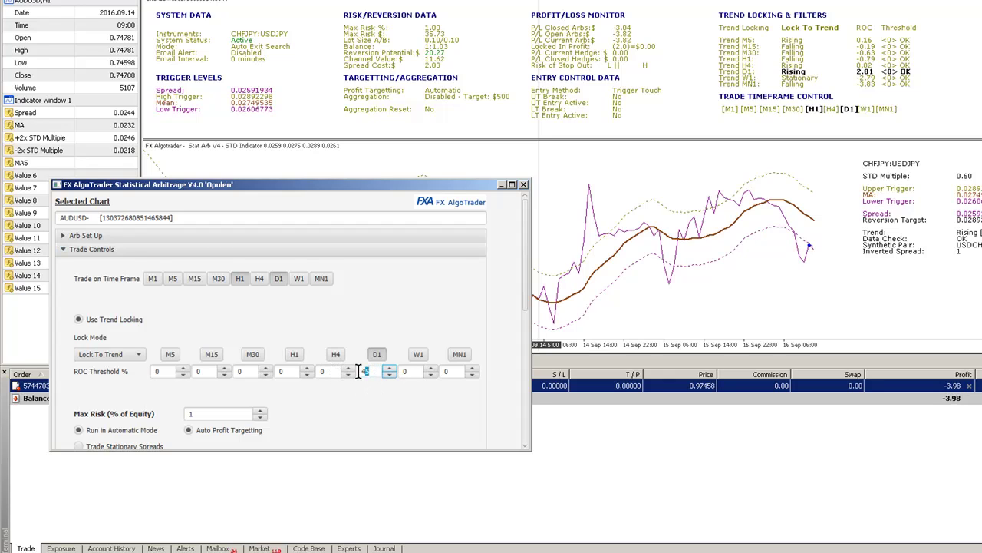
{"action": "type", "text": "8"}
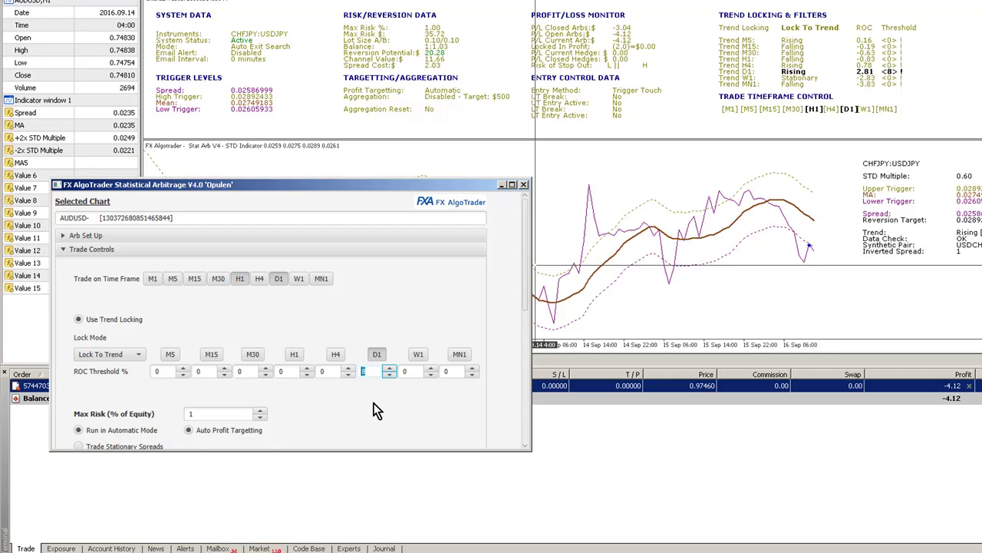
{"action": "type", "text": "7"}
{"action": "left_click", "coordinate": [307, 369]}
{"action": "left_click", "coordinate": [265, 369]}
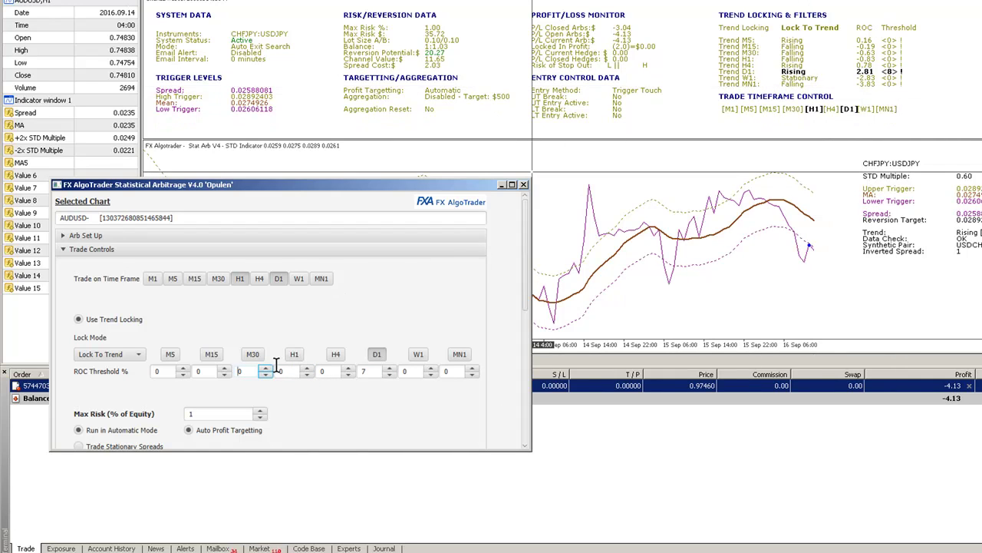
{"action": "left_click", "coordinate": [266, 367]}
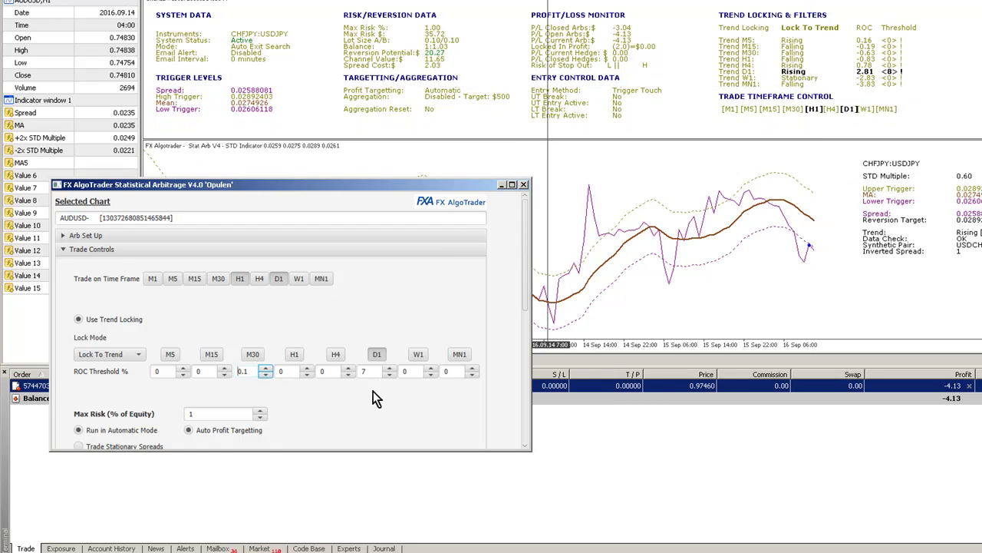